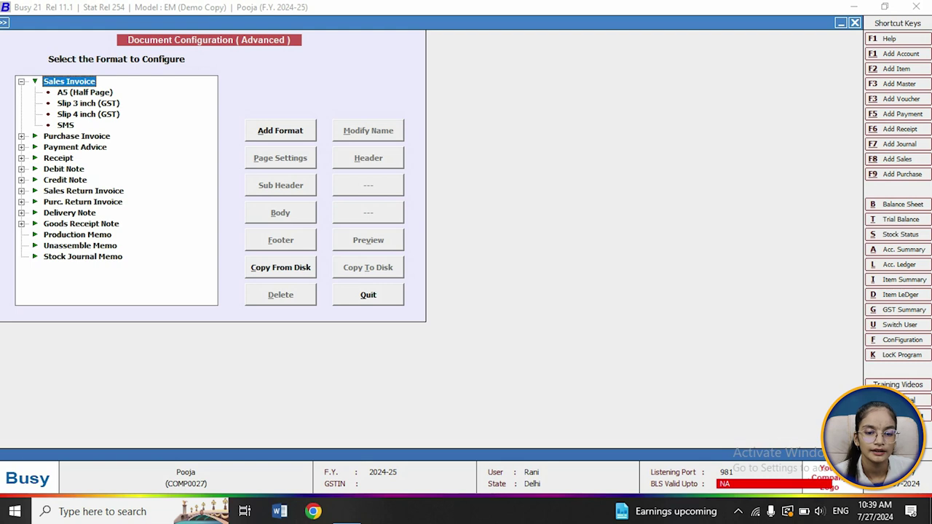
# - Add a new sales invoice format named "packing details" and save it
pyautogui.hotkey('alt', 'a')
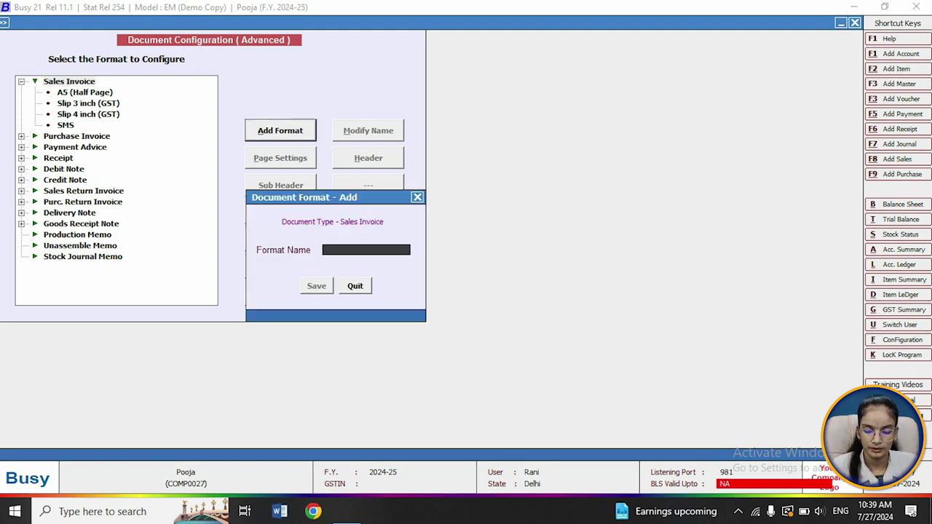
pyautogui.write('pack')
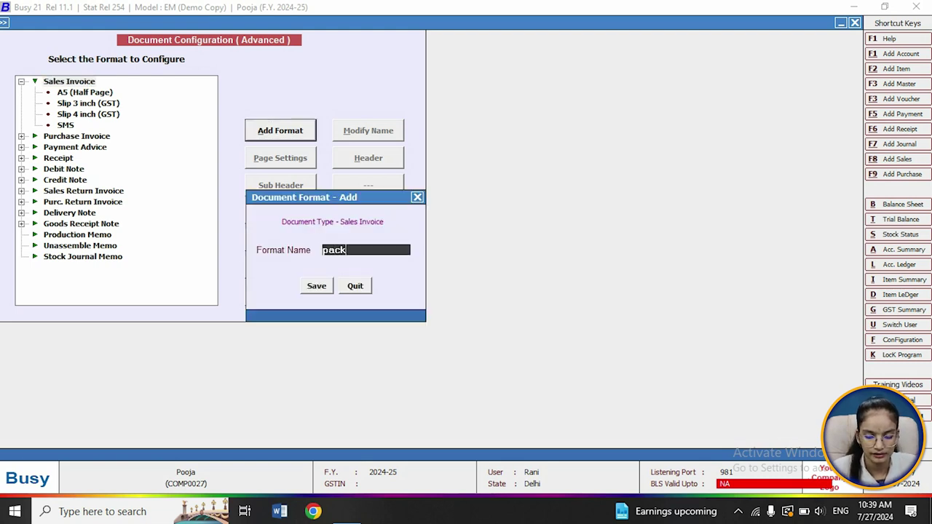
pyautogui.write('ing')
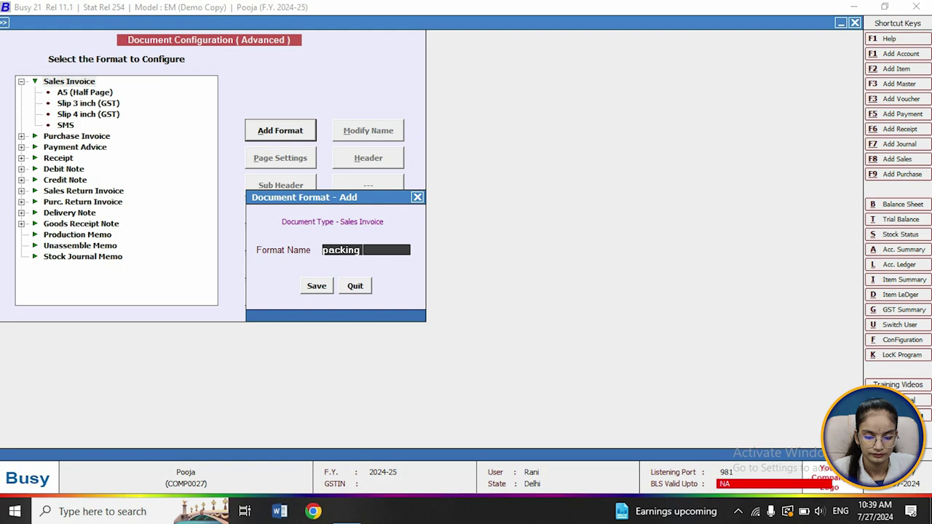
pyautogui.write(' details')
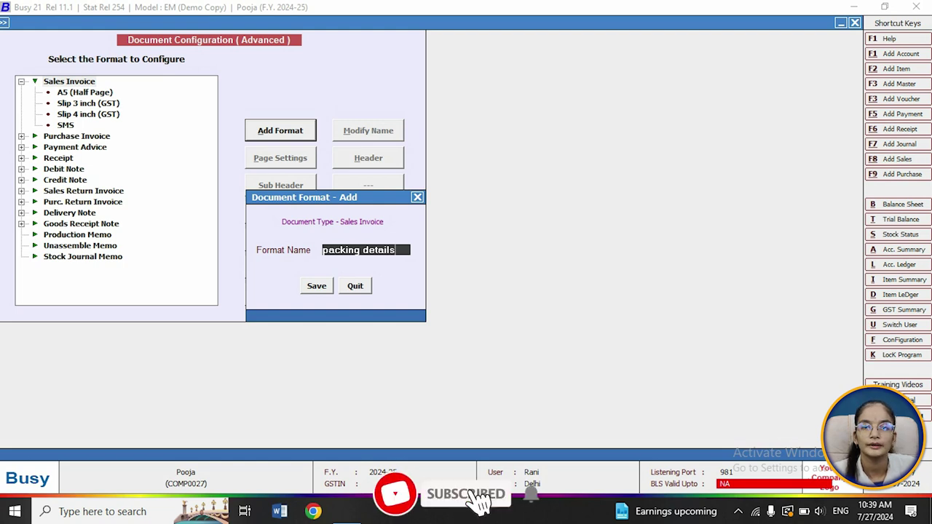
pyautogui.press('Return')
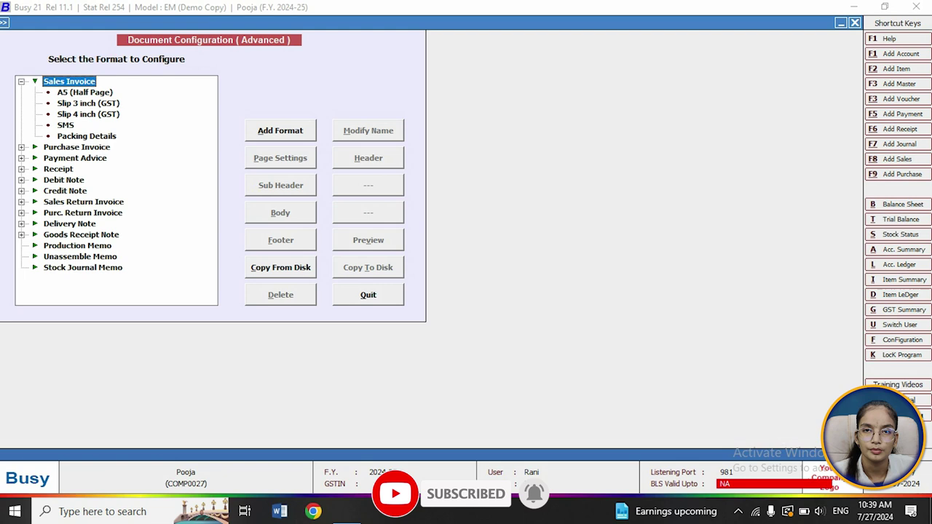
# - Open the header configuration of the Packing Details format and load its default for the LOCAL GST type
pyautogui.click(87, 136)
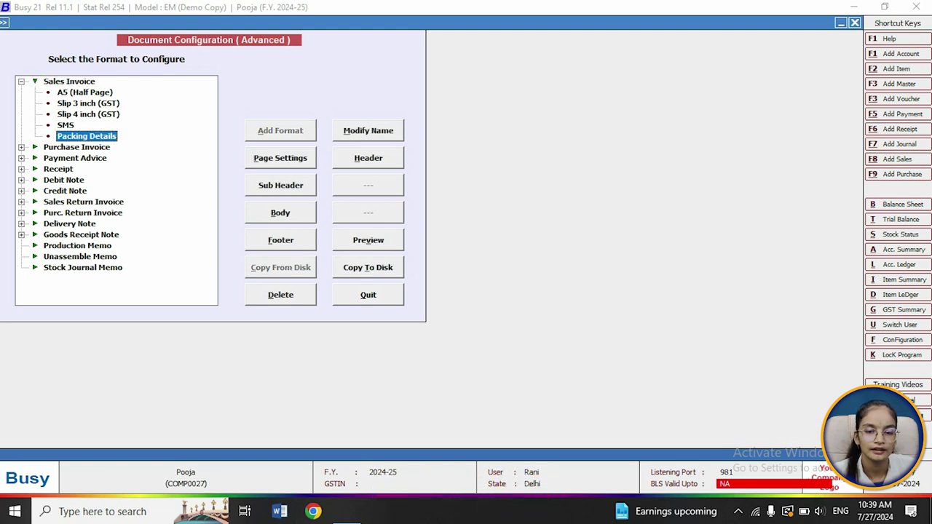
pyautogui.click(367, 158)
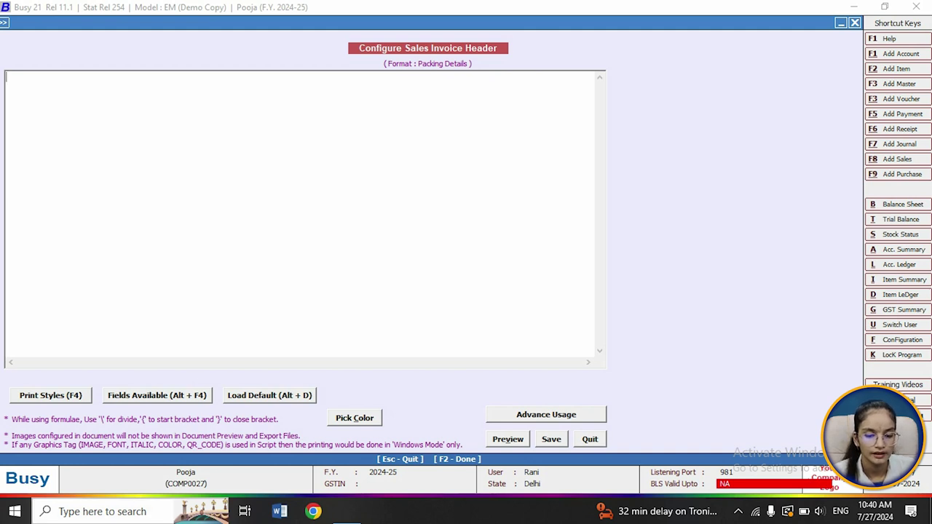
pyautogui.hotkey('alt', 'd')
pyautogui.press('n')
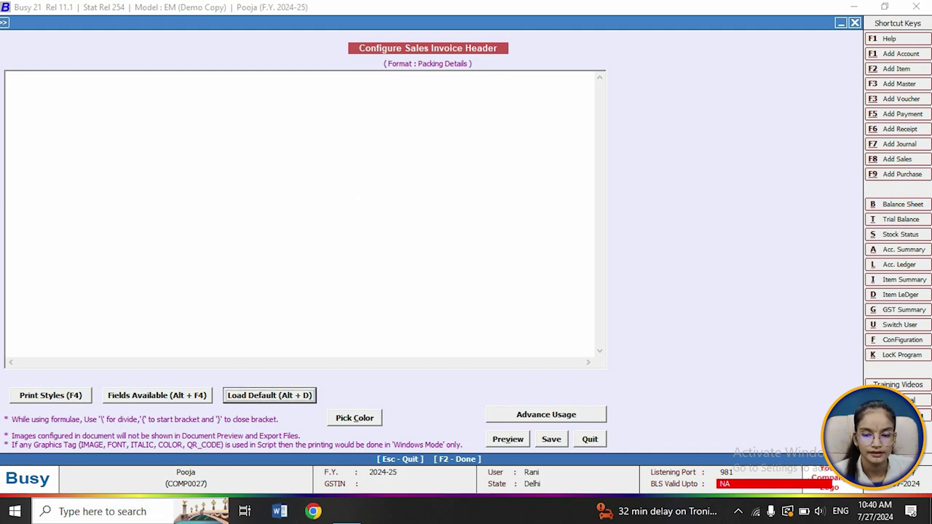
pyautogui.press('Escape')
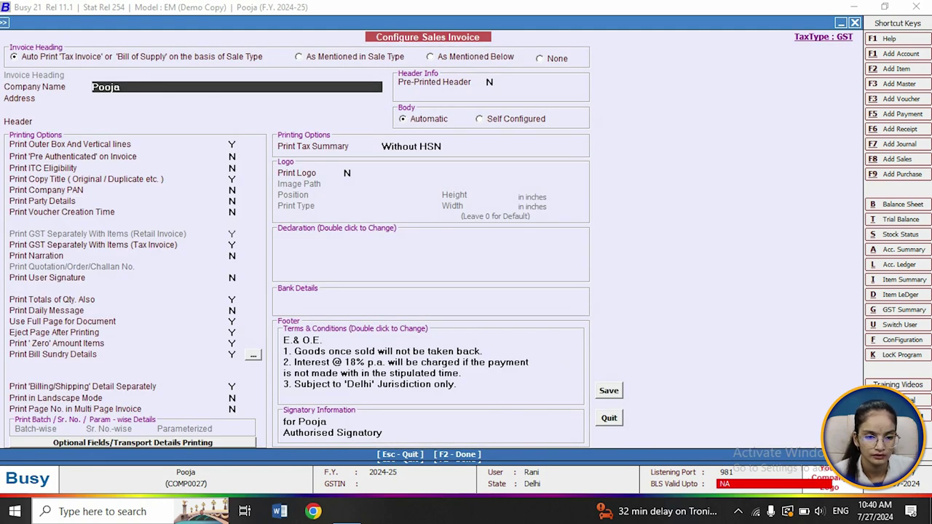
pyautogui.press('F2')
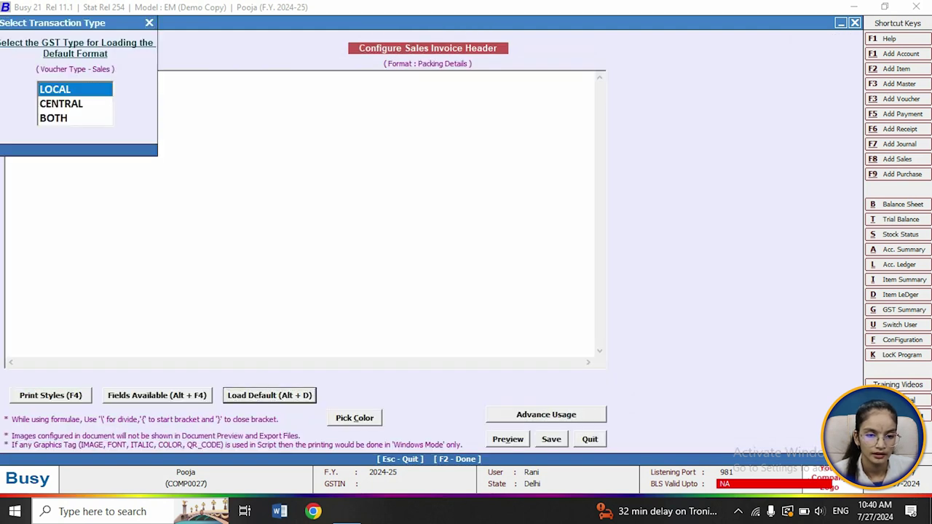
pyautogui.press('Return')
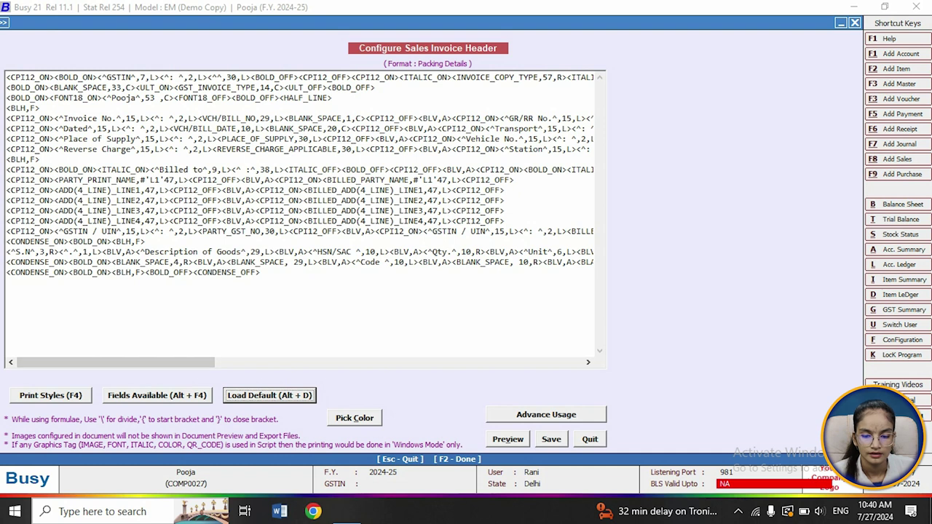
# - Discard the current header configuration, reload the LOCAL default and save the Packing Details header
pyautogui.press('F2')
pyautogui.hotkey('alt', 'v')
pyautogui.press('Escape')
pyautogui.hotkey('alt', 'h')
pyautogui.hotkey('alt', 'd')
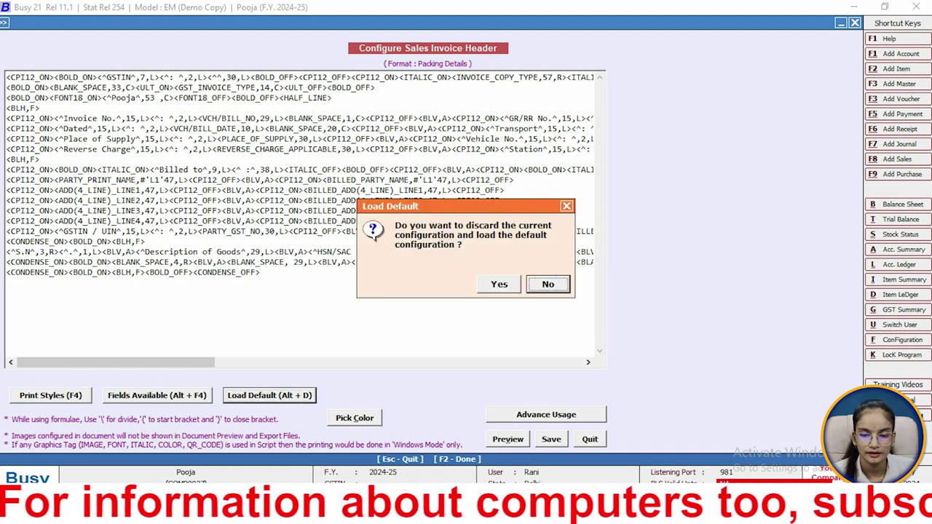
pyautogui.press('y')
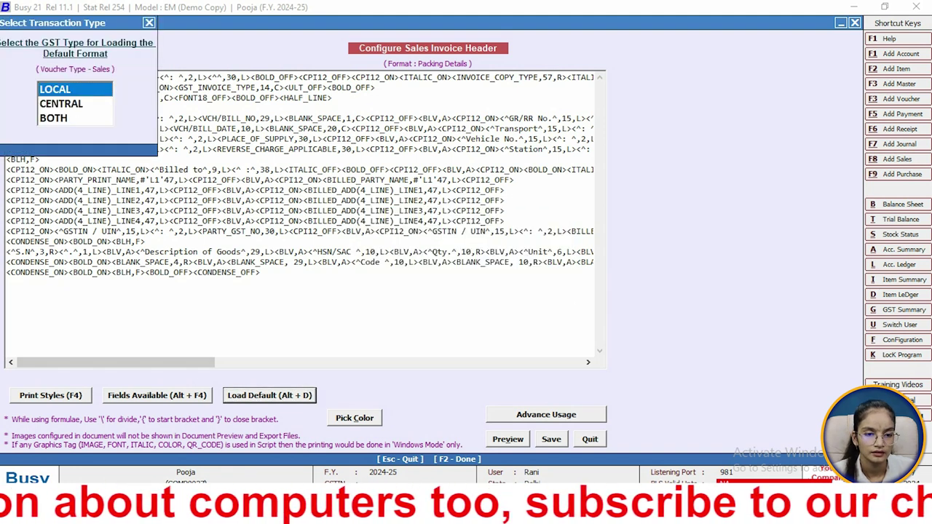
pyautogui.press('Return')
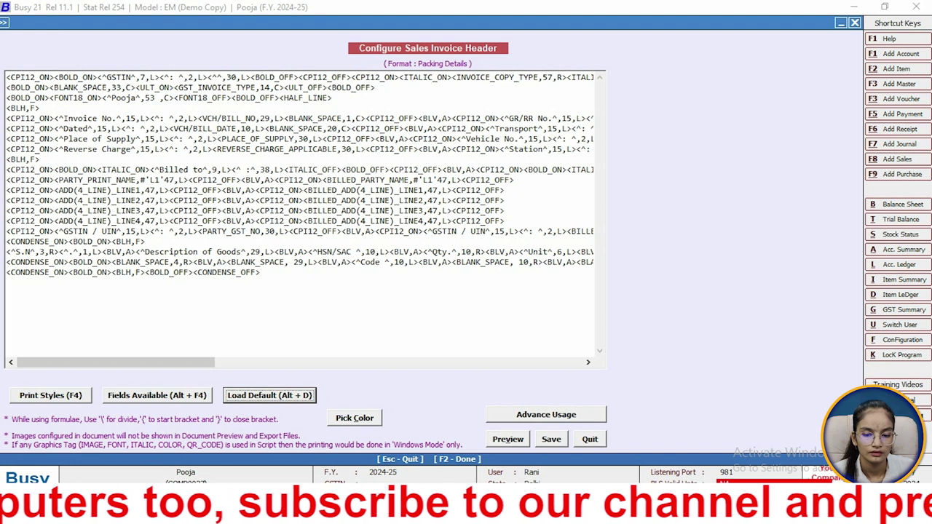
pyautogui.press('F2')
pyautogui.hotkey('alt', 'v')
pyautogui.hotkey('alt', 's')
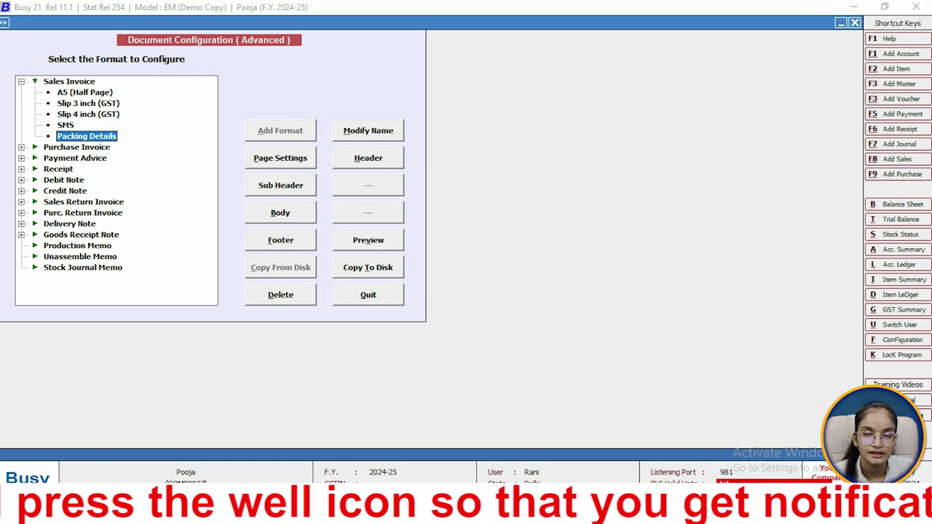
# - Set the Packing Details format to print the document as a Packing List and save its page settings
pyautogui.press('Tab')
pyautogui.press('Return')
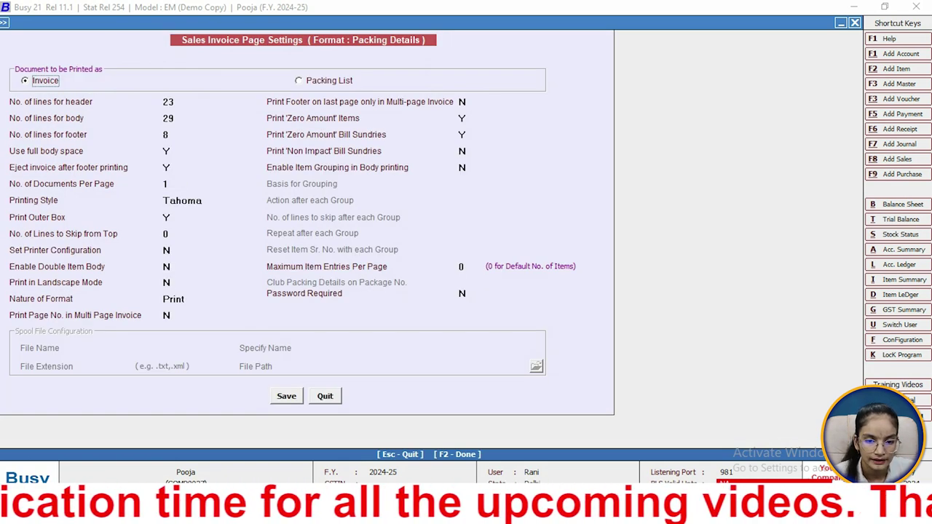
pyautogui.press('Right')
pyautogui.press('F2')
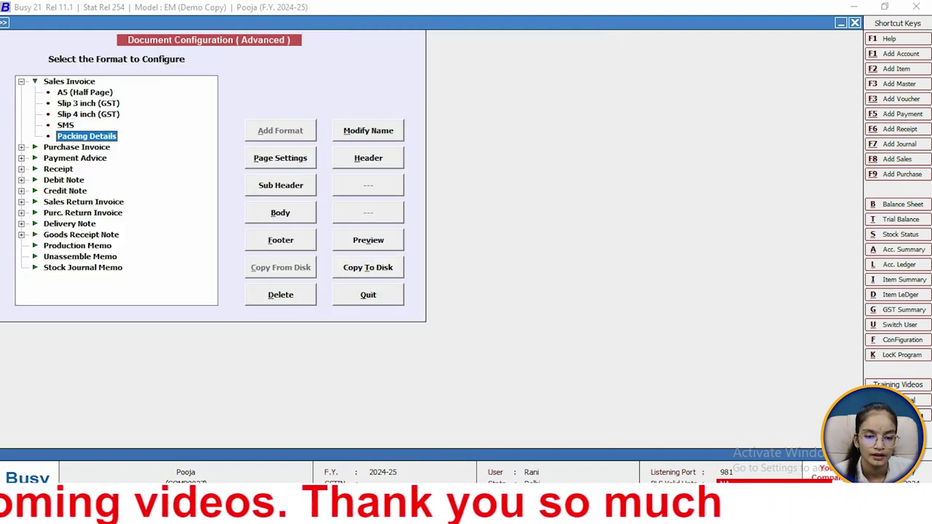
# - Load the LOCAL default into the sub header of the Packing Details format and return to the format list
pyautogui.click(281, 185)
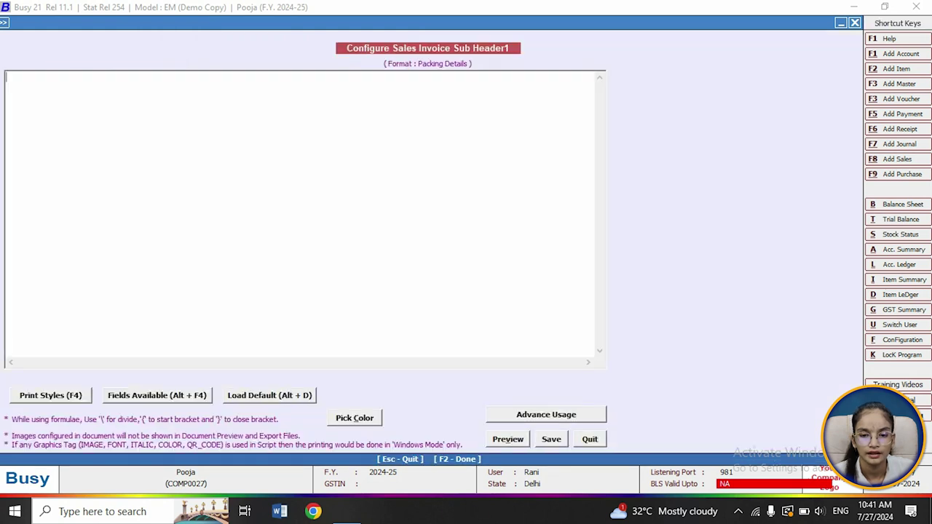
pyautogui.hotkey('alt', 'd')
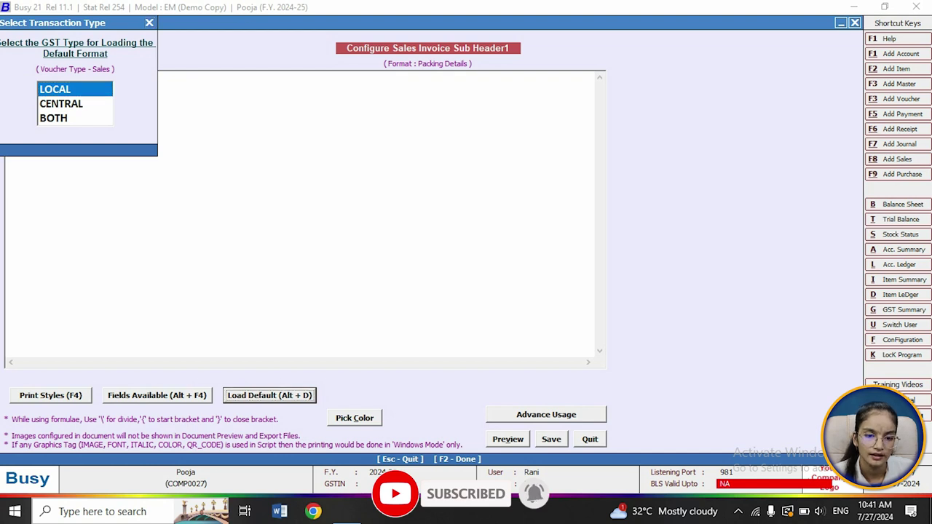
pyautogui.press('Return')
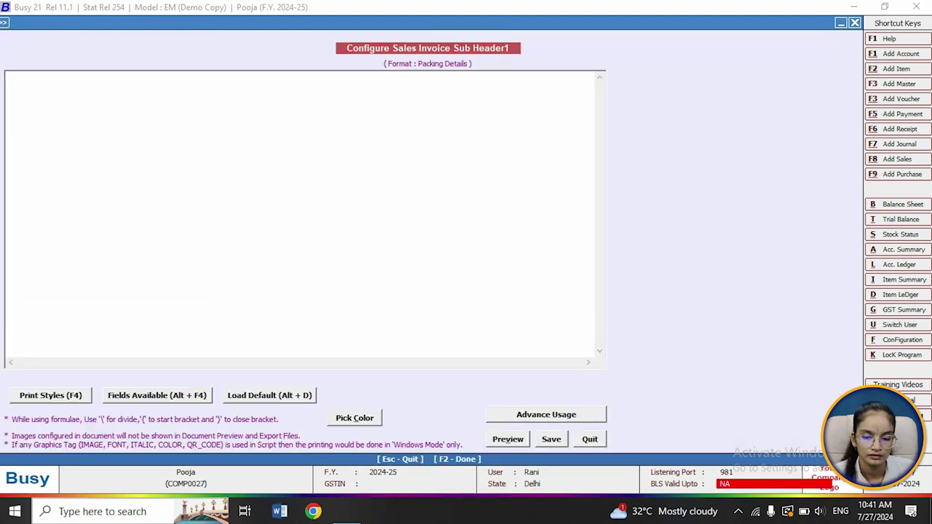
pyautogui.press('F2')
pyautogui.press('Left')
pyautogui.press('Escape')
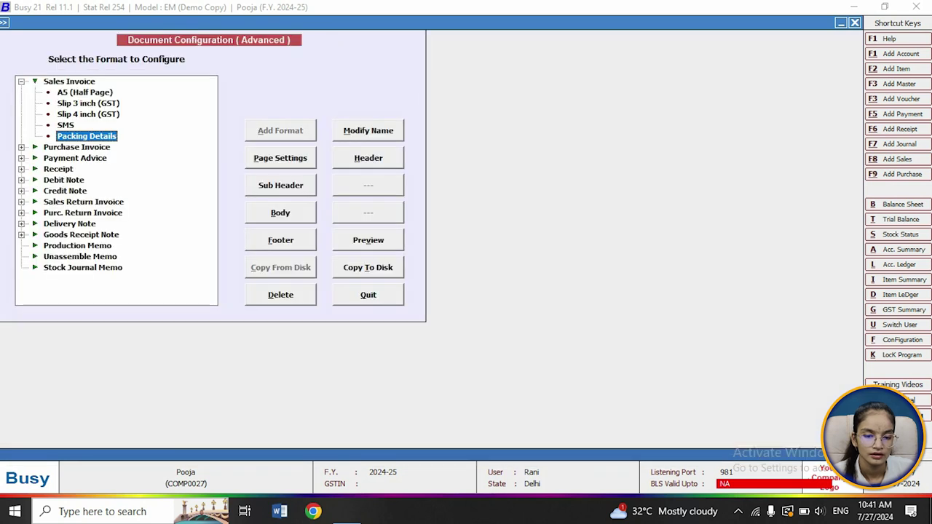
# - Load the LOCAL default configuration into the body of the Packing Details format and save it
pyautogui.hotkey('alt', 'b')
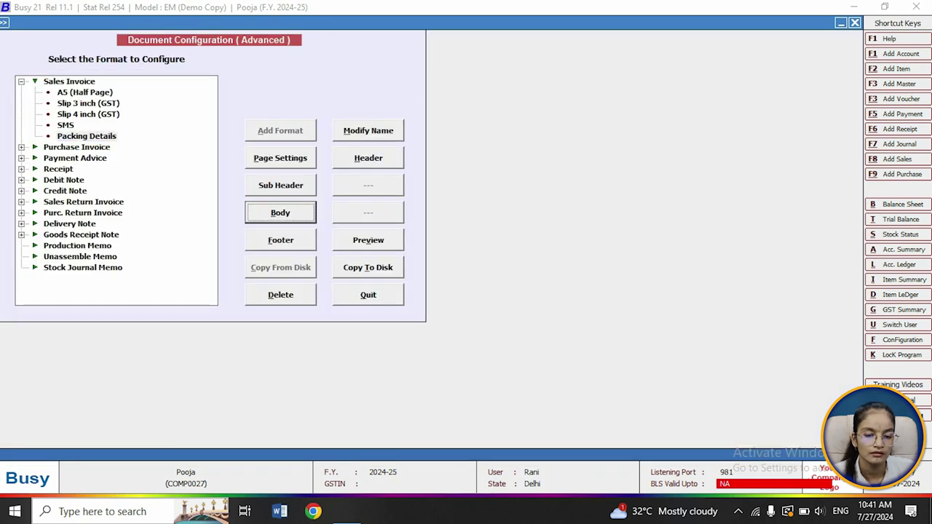
pyautogui.press('Return')
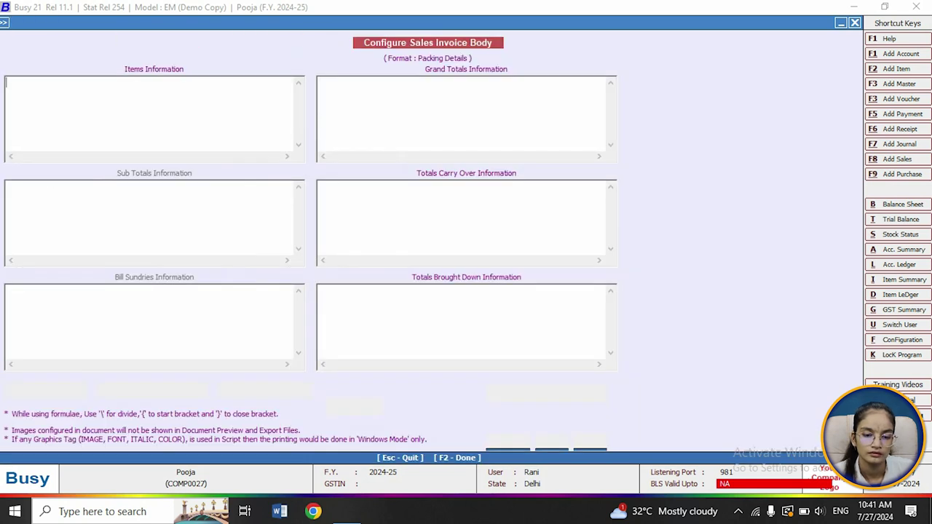
pyautogui.hotkey('alt', 'd')
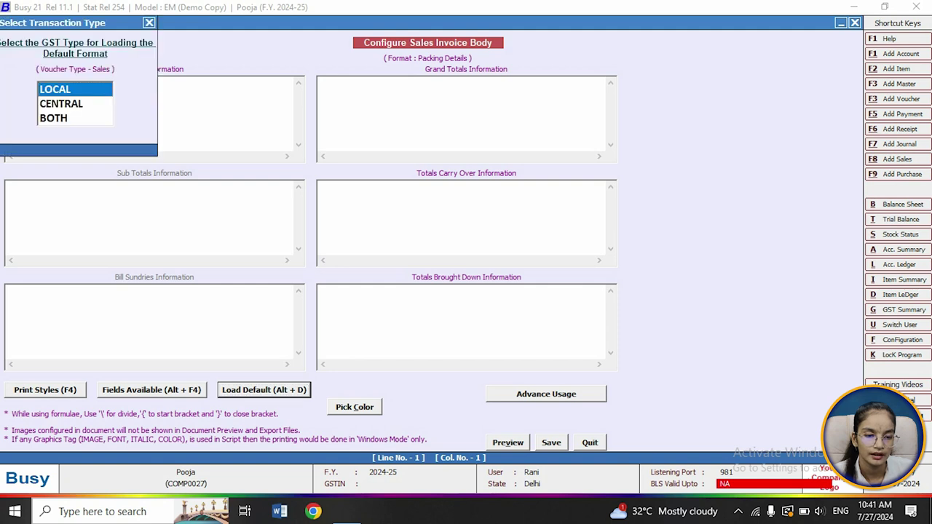
pyautogui.press('Return')
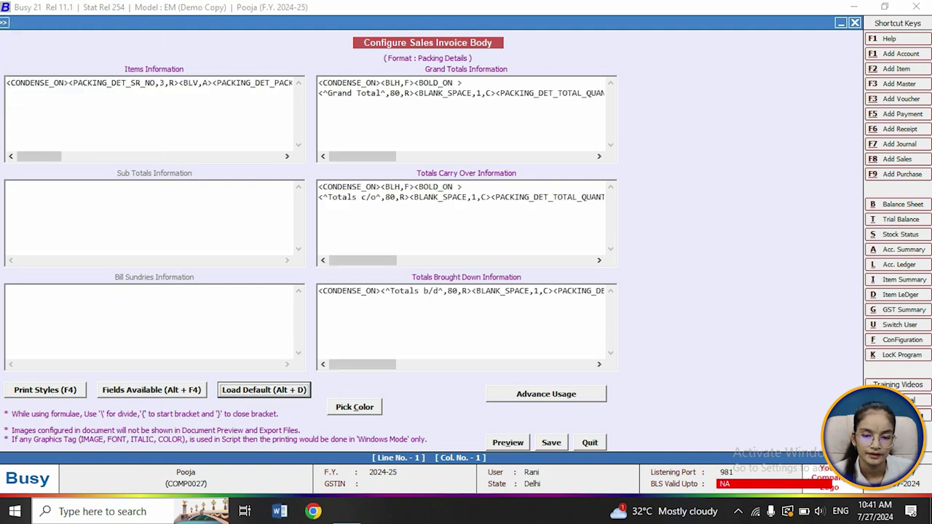
pyautogui.press('F2')
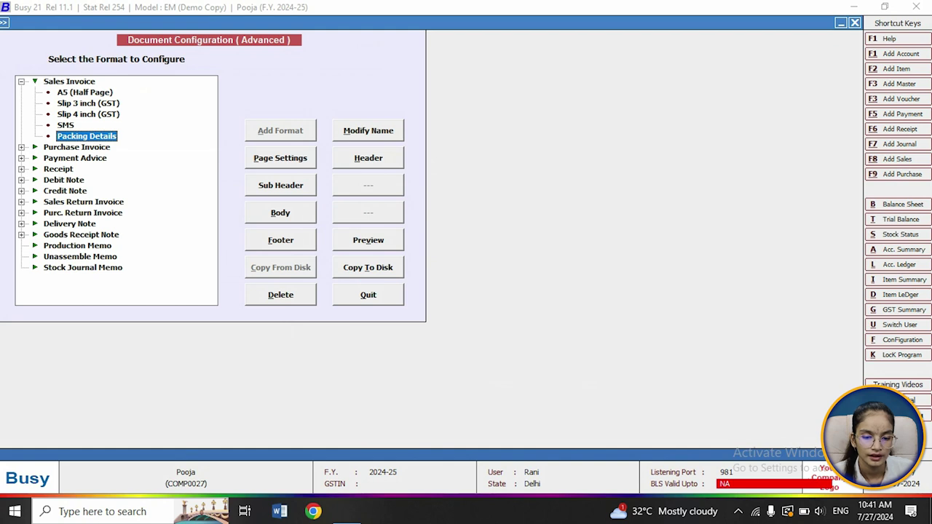
# - Load the LOCAL default configuration into the footer of the Packing Details format and save it
pyautogui.hotkey('alt', 'f')
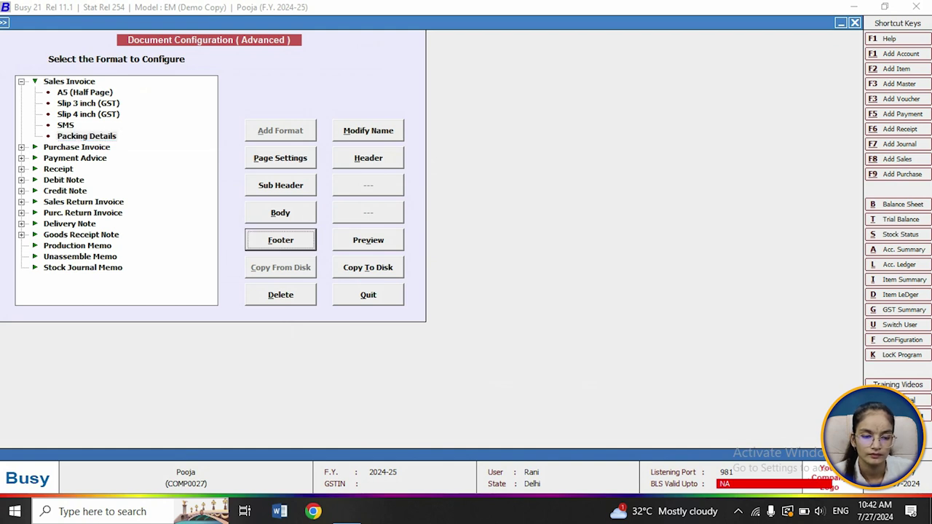
pyautogui.press('Return')
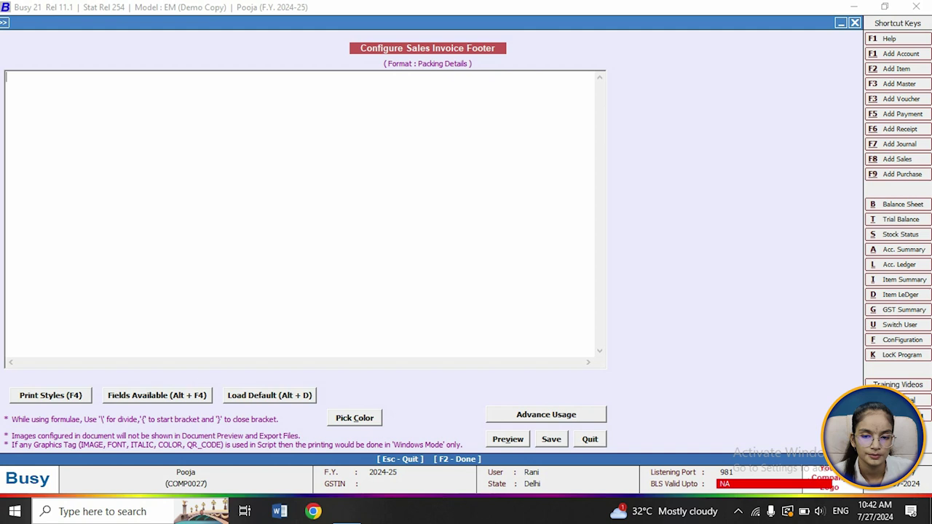
pyautogui.hotkey('alt', 'd')
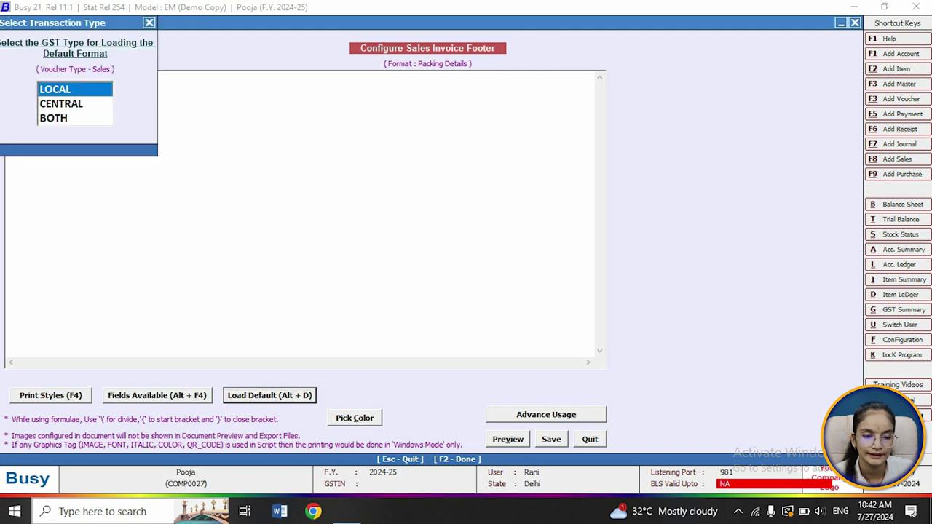
pyautogui.press('Return')
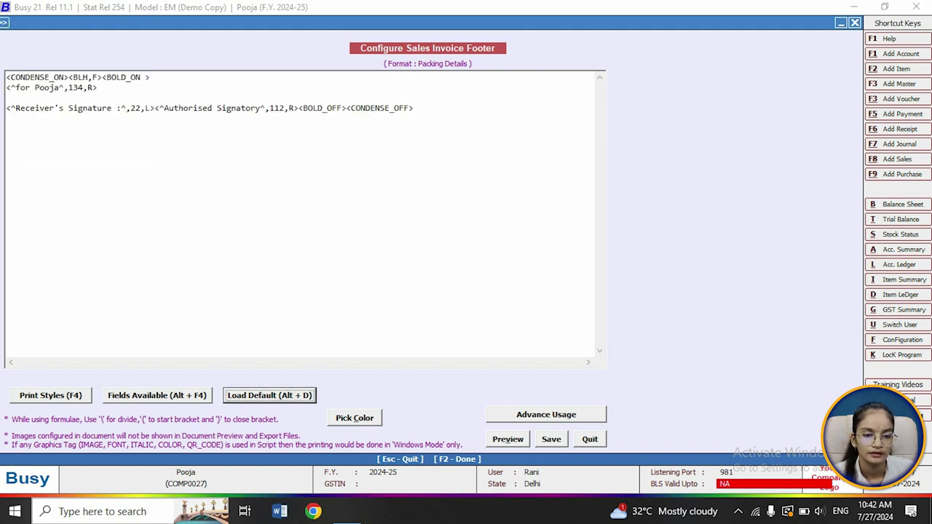
pyautogui.press('Tab')
pyautogui.press('Tab')
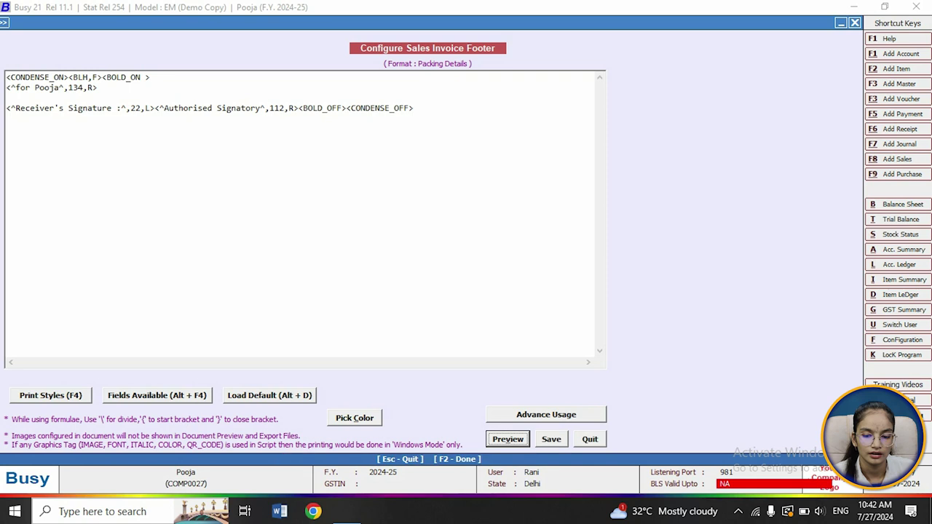
pyautogui.press('F2')
pyautogui.press('Return')
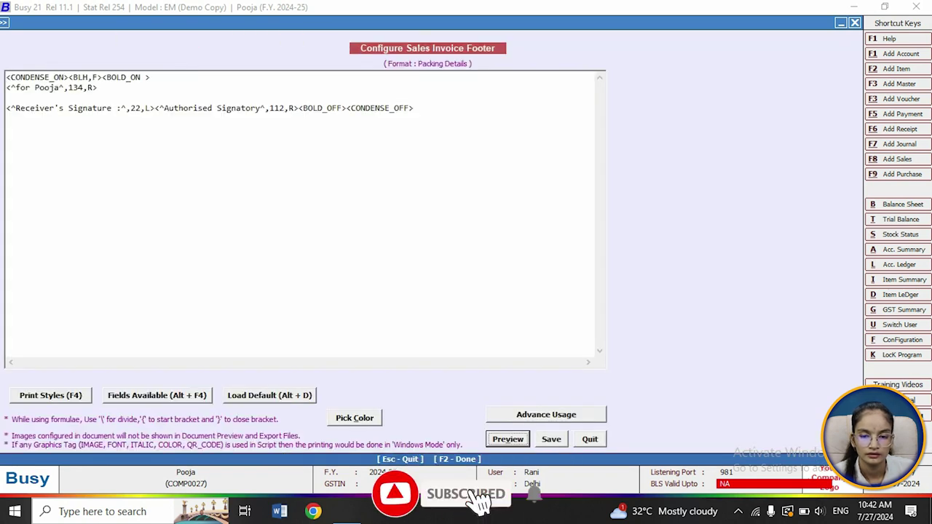
pyautogui.press('Escape')
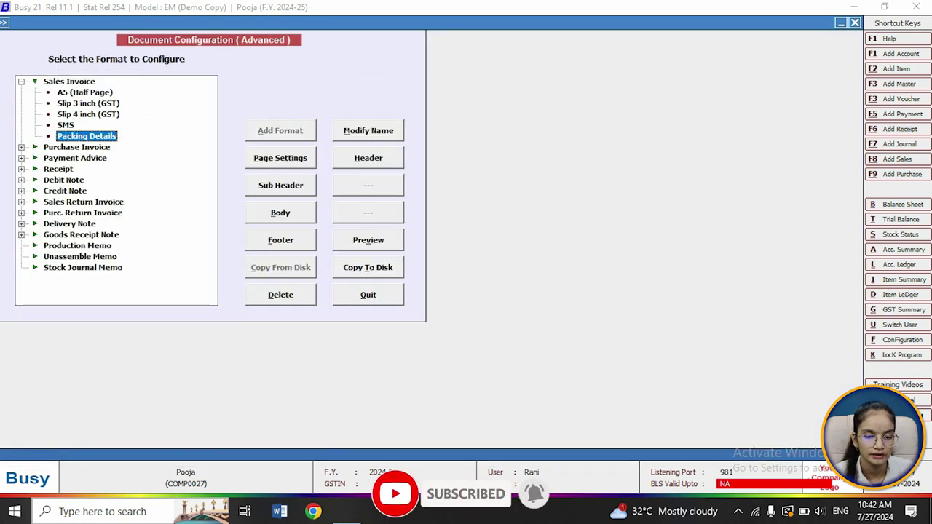
# - Leave the print format configuration and start a new sales voucher in the Main series
pyautogui.press('Escape')
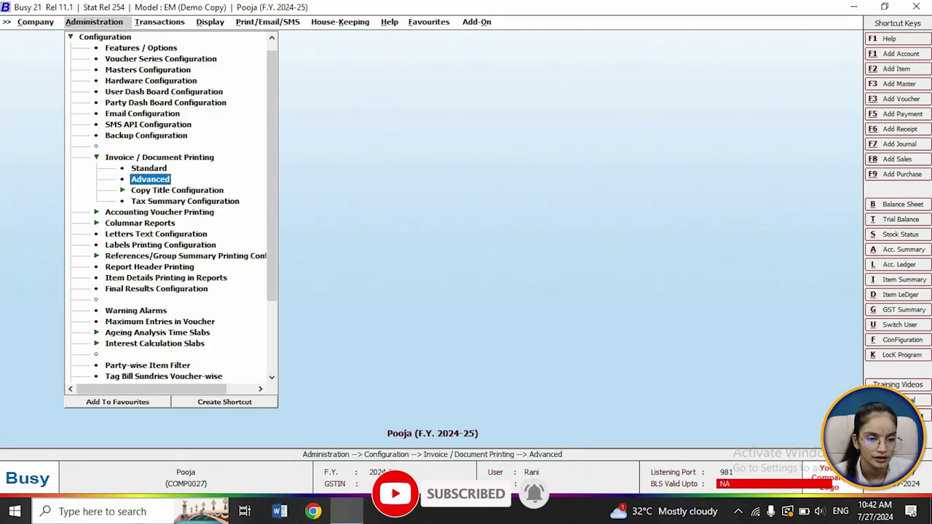
pyautogui.press('Right')
pyautogui.press('Return')
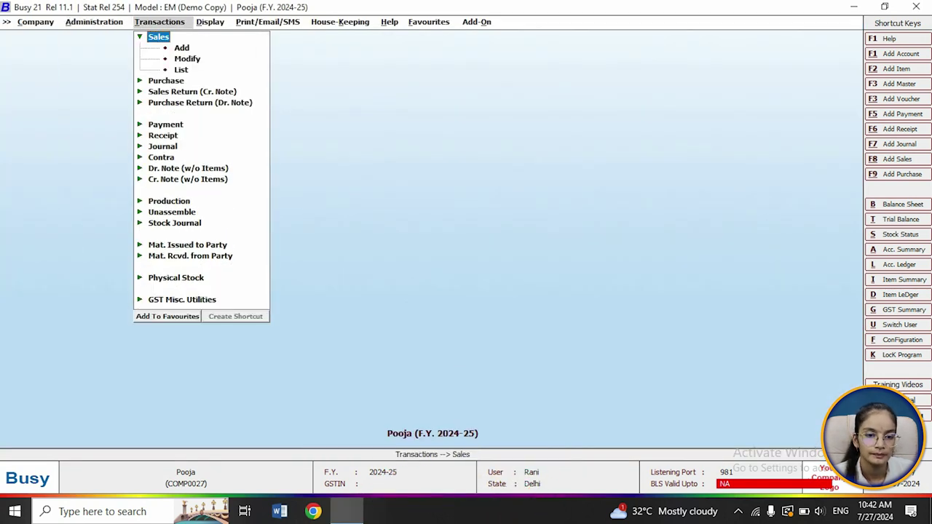
pyautogui.press('Down')
pyautogui.press('Return')
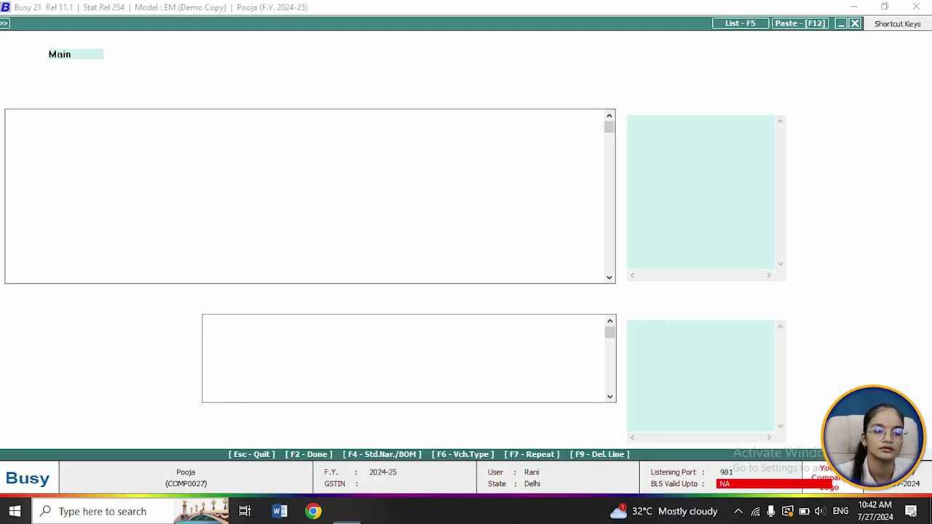
pyautogui.press('Return')
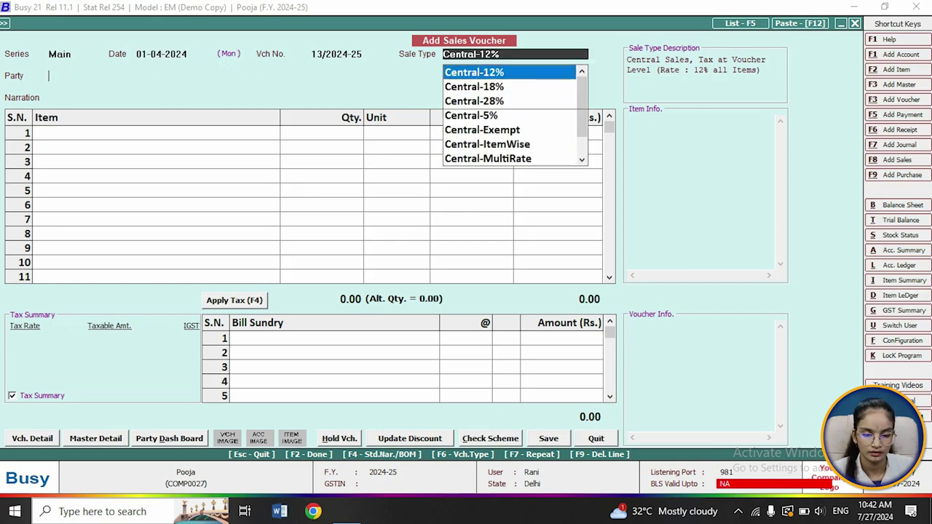
# - Set the voucher's sale type to Central-12% and its party to Busy Infotech Pvt. Ltd., accepting the central transaction
pyautogui.press('Return')
pyautogui.press('Down')
pyautogui.press('Up')
pyautogui.press('Return')
pyautogui.press('Left')
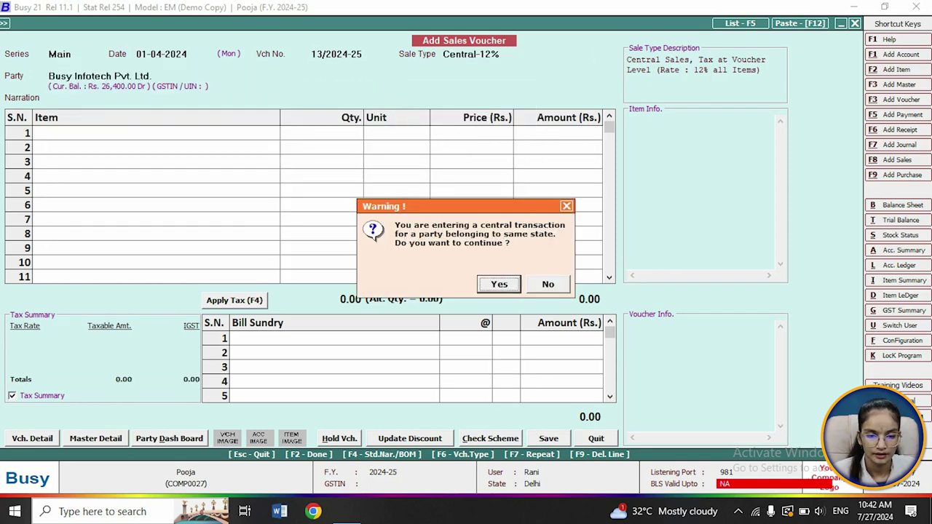
pyautogui.press('Return')
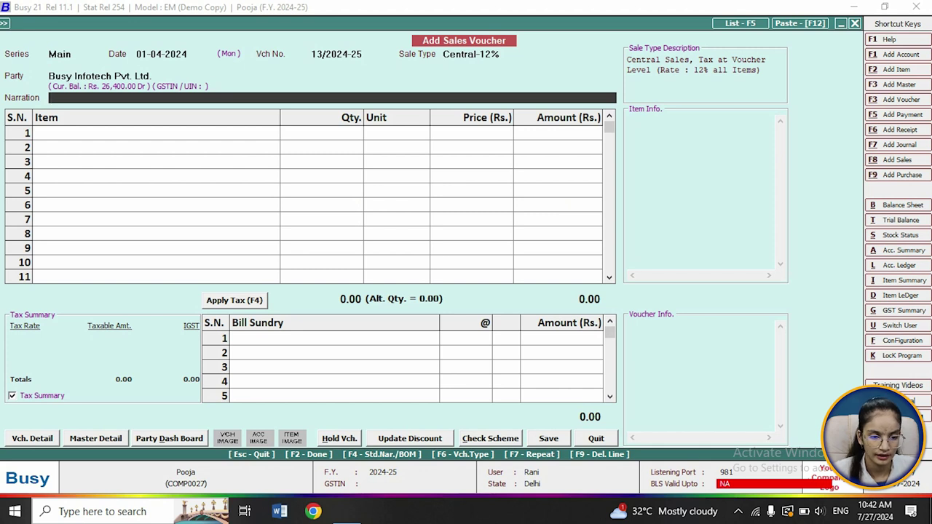
# - Add Moniter as the voucher's first item with a quantity of 100 Pcs. at a price of 500
pyautogui.press('Return')
pyautogui.press('Down')
pyautogui.press('Down')
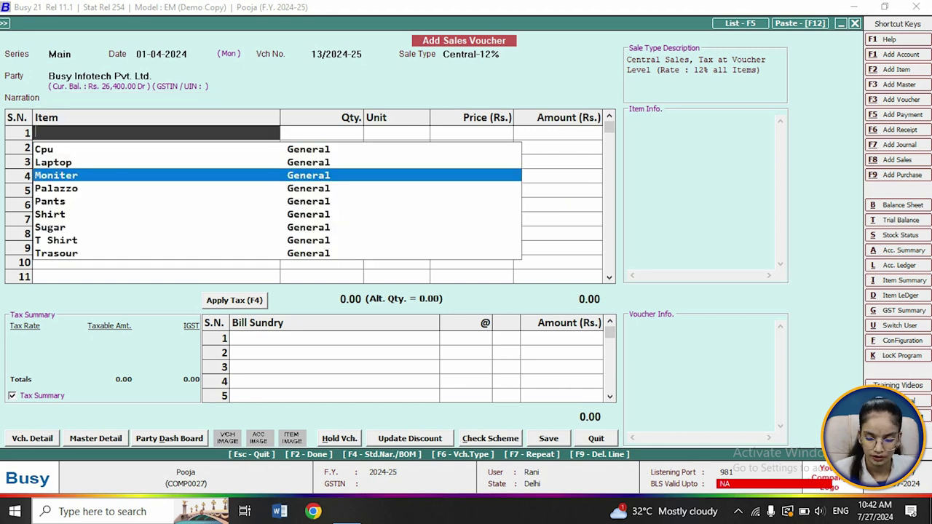
pyautogui.press('Return')
pyautogui.write('100')
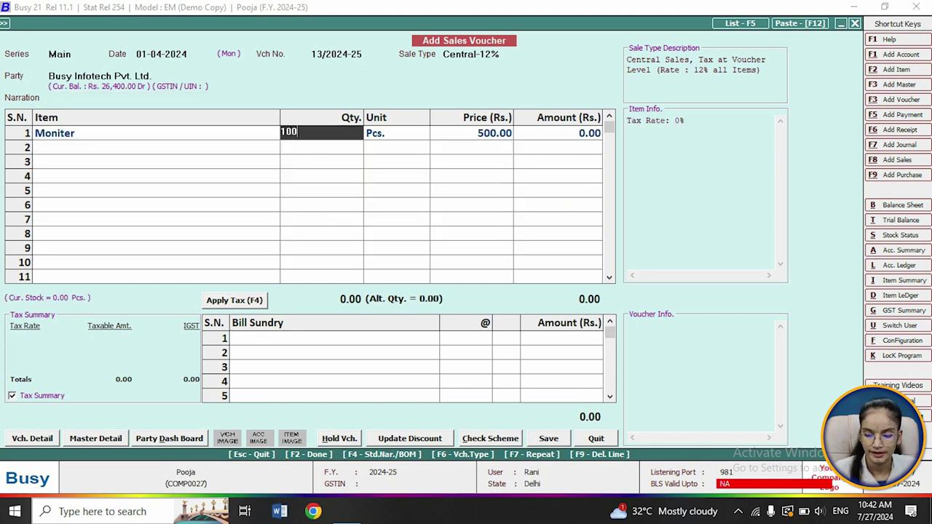
pyautogui.press('Return')
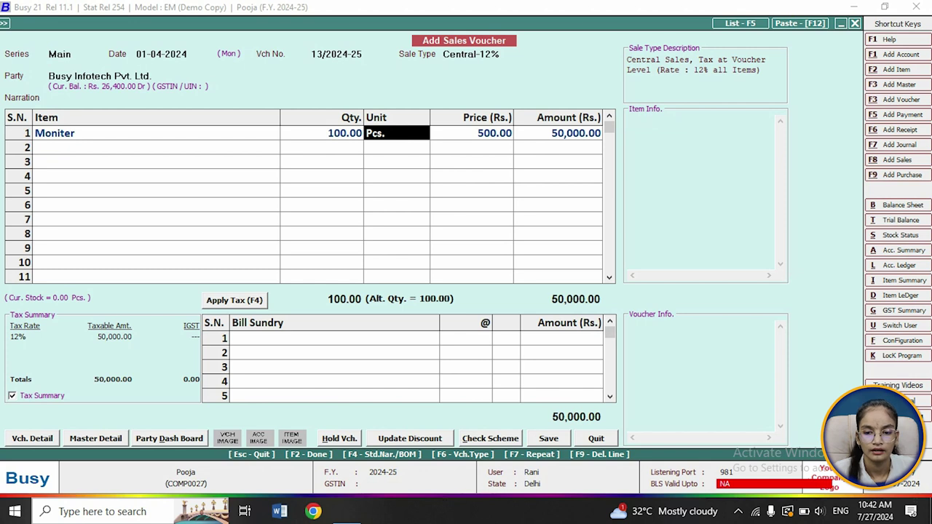
pyautogui.press('Return')
pyautogui.press('Escape')
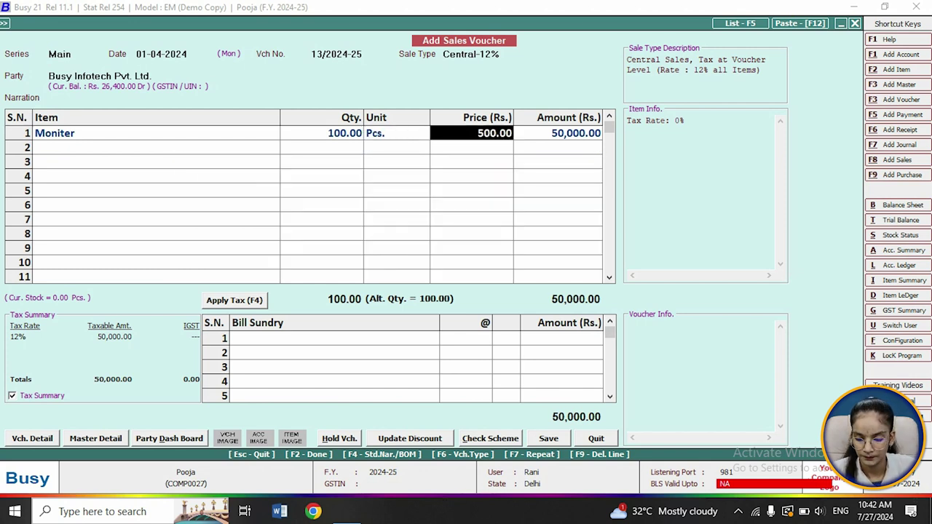
pyautogui.press('Return')
pyautogui.press('Return')
pyautogui.press('Return')
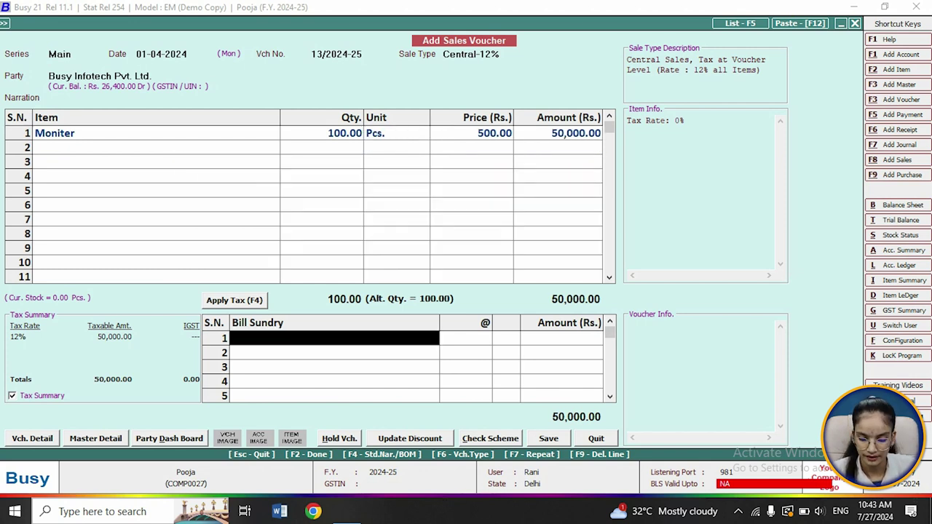
# - Leave the bill sundries and transport details empty and proceed to the voucher's packing details
pyautogui.press('Return')
pyautogui.press('Left')
pyautogui.press('Return')
pyautogui.press('Left')
pyautogui.press('Return')
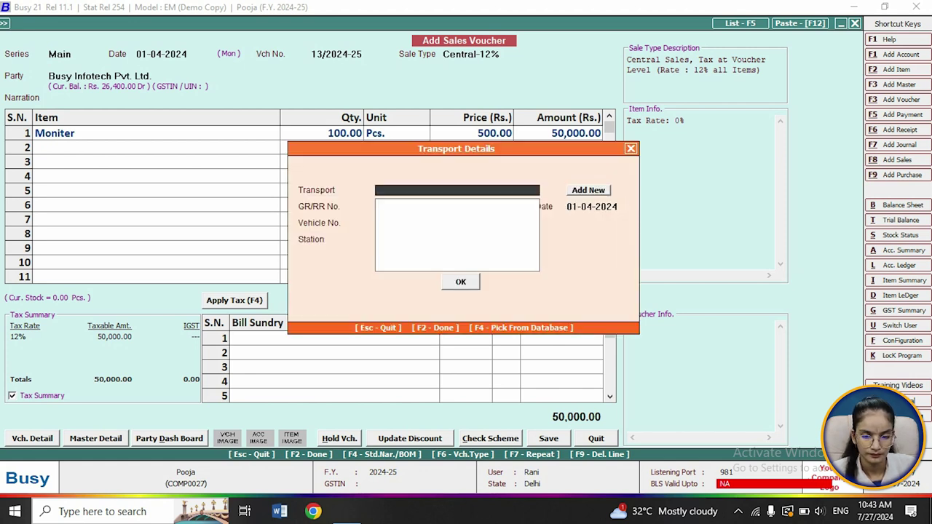
pyautogui.press('Escape')
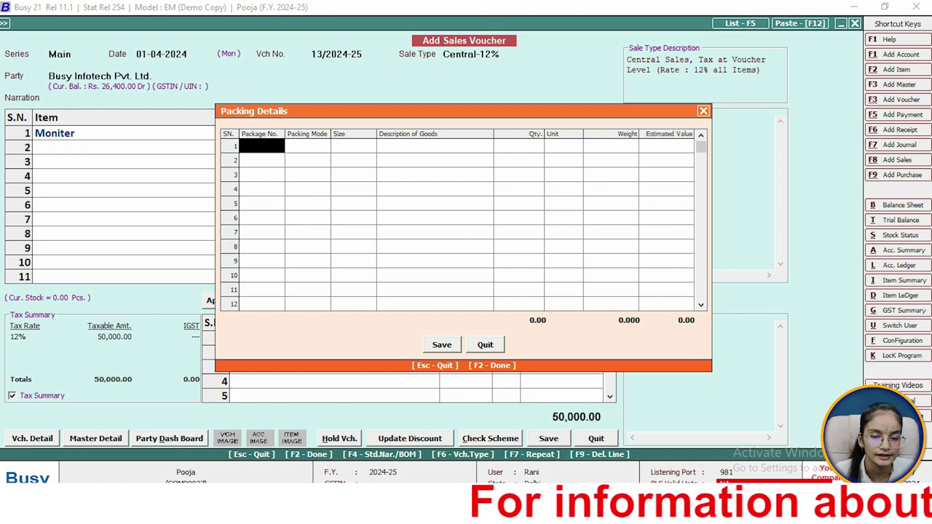
# - Enter package number 1 with packing mode Box, size M and goods description Moniter in the first packing row
pyautogui.write('1')
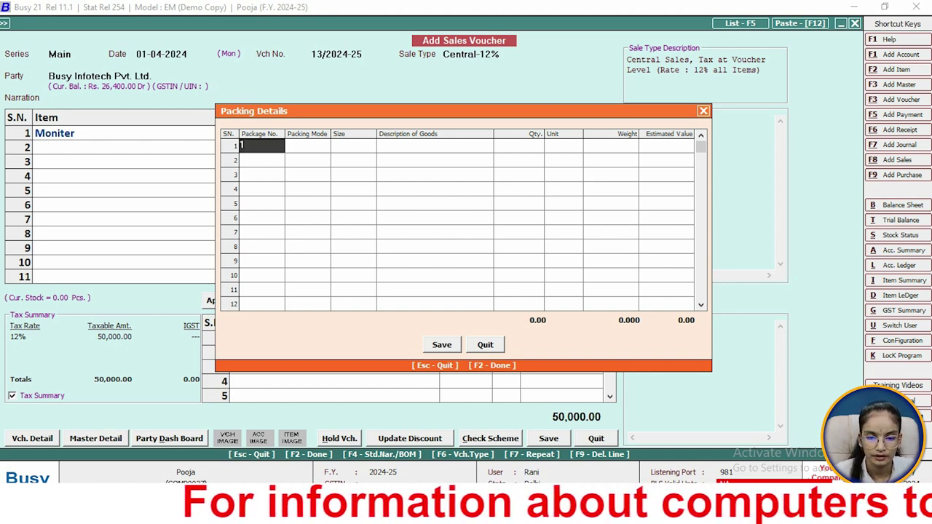
pyautogui.press('Return')
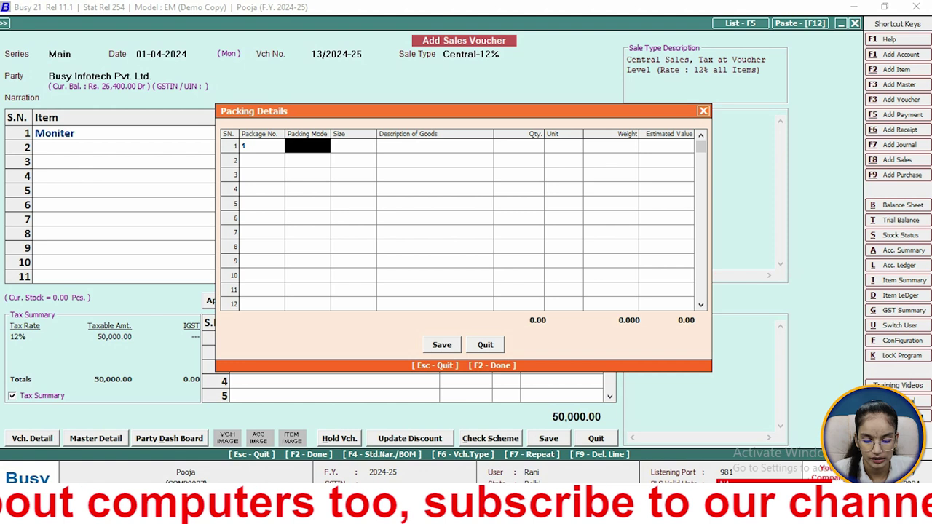
pyautogui.write('box')
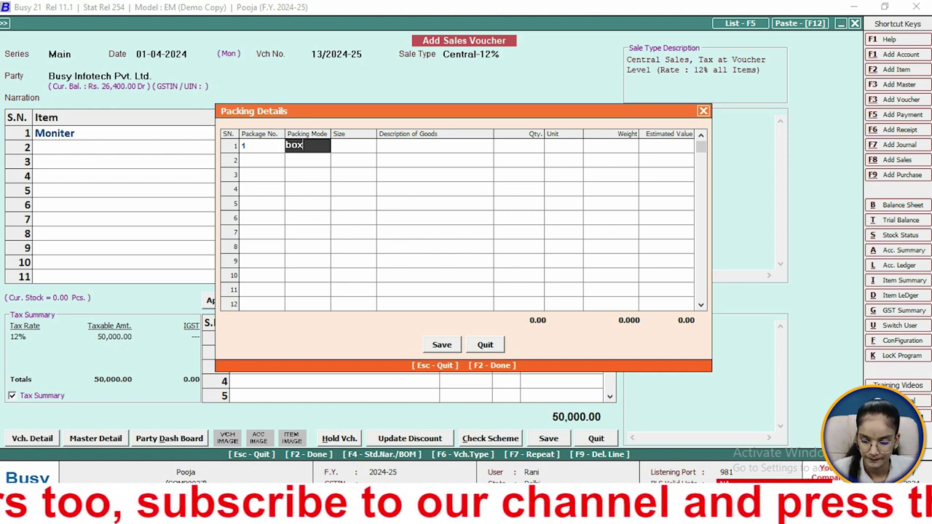
pyautogui.press('Return')
pyautogui.write('m')
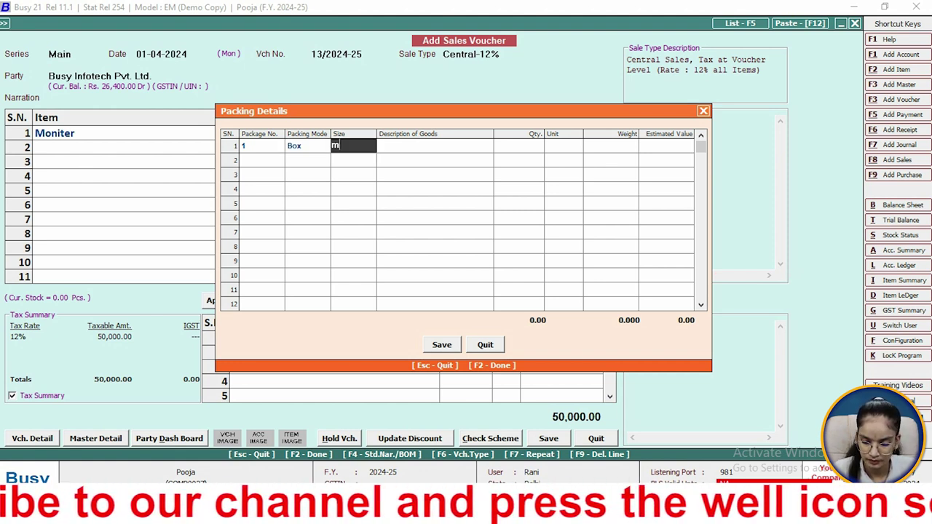
pyautogui.press('Return')
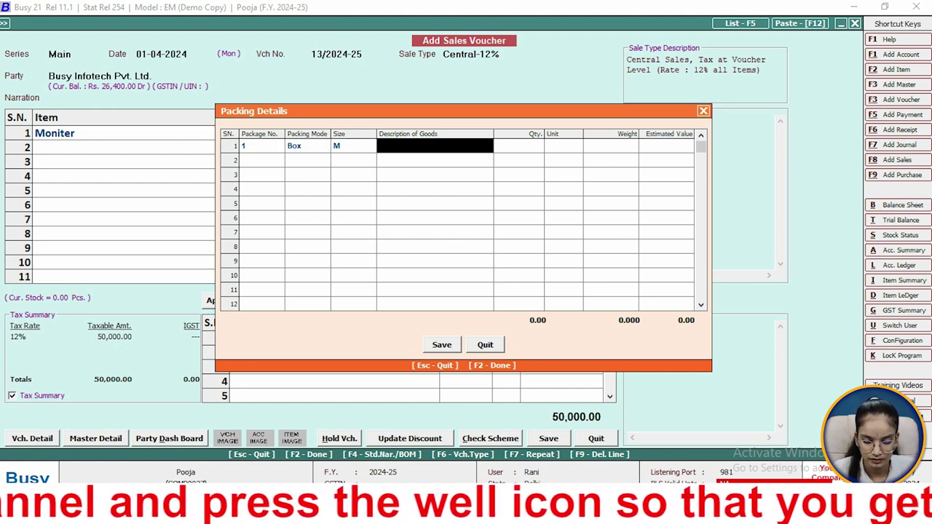
pyautogui.write('moniter')
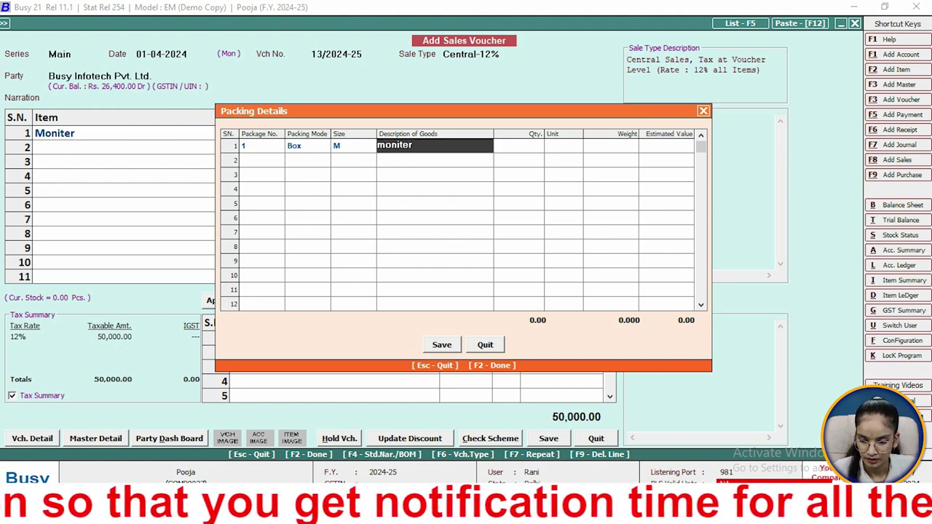
pyautogui.press('Return')
# - Complete the first packing row with quantity 100, unit Pcs., weight 15 and estimated value 5000
pyautogui.write('100')
pyautogui.press('Return')
pyautogui.write('pcs')
pyautogui.press('Return')
pyautogui.write('15')
pyautogui.press('Return')
pyautogui.write('5000')
pyautogui.press('Return')
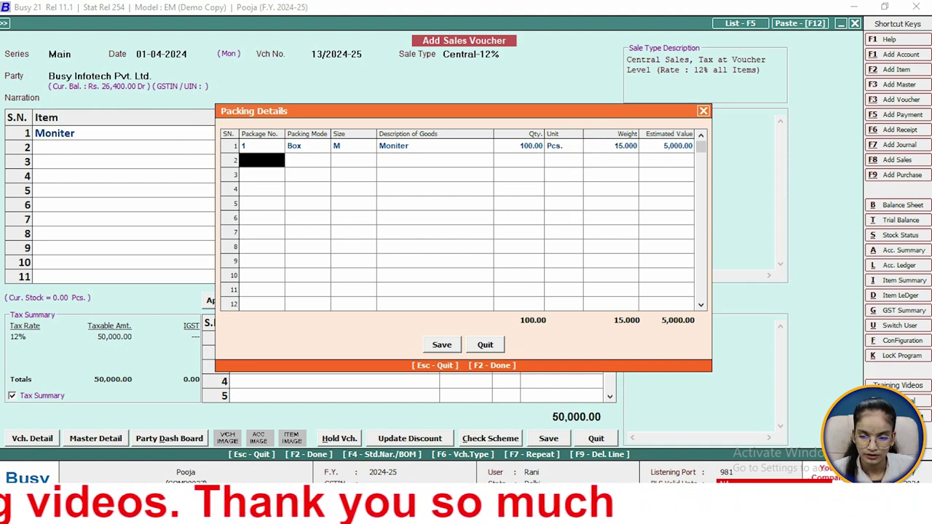
# - Save the packing details and the sales voucher, declining to print the standard sales invoice
pyautogui.press('F2')
pyautogui.press('F2')
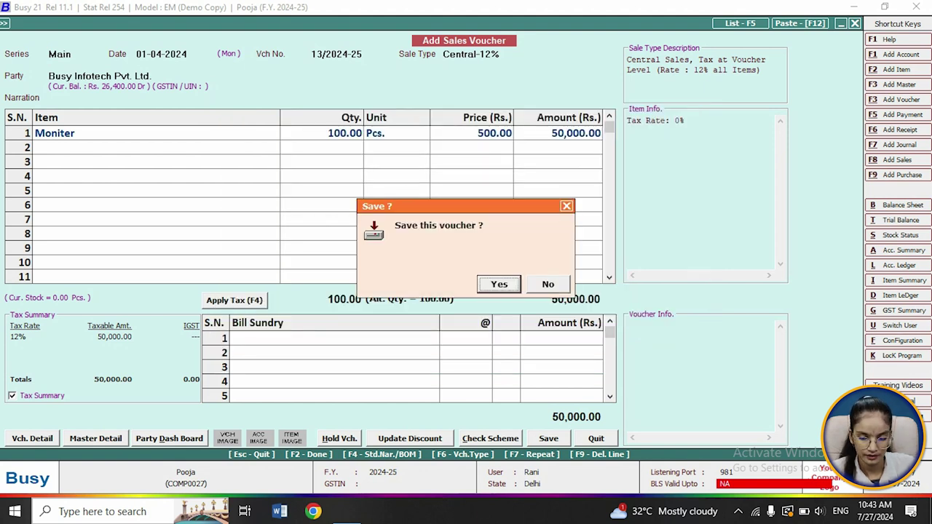
pyautogui.press('Return')
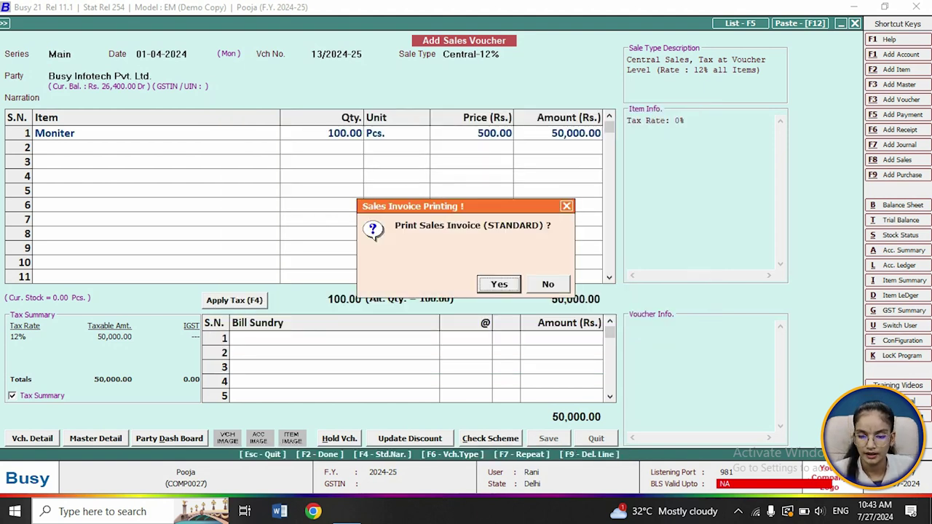
pyautogui.press('Escape')
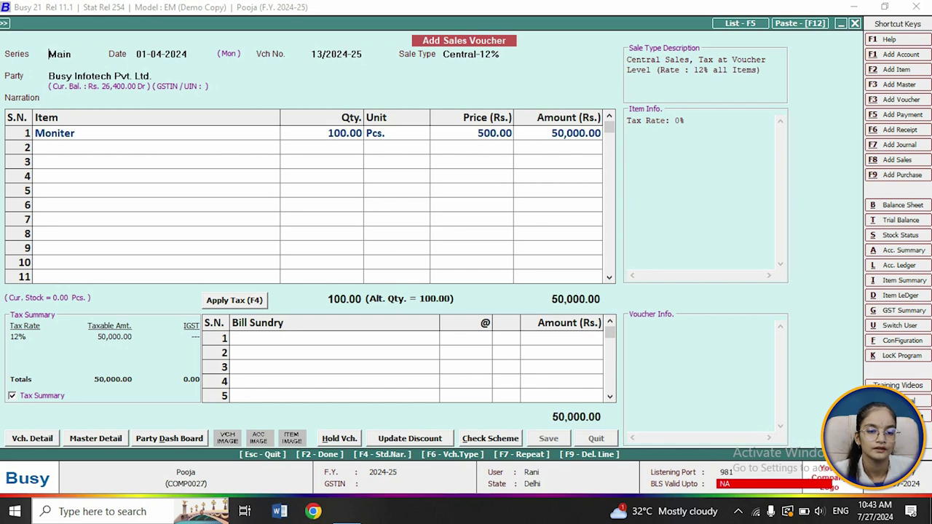
# - Preview the saved voucher's invoice in the STANDARD print format and examine the page from the header to the footer
pyautogui.press('Return')
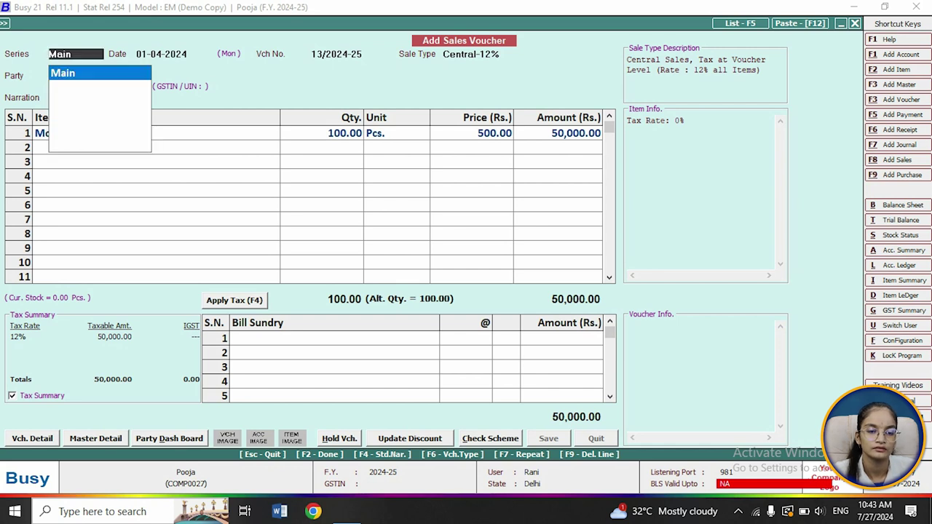
pyautogui.hotkey('ctrl', 'p')
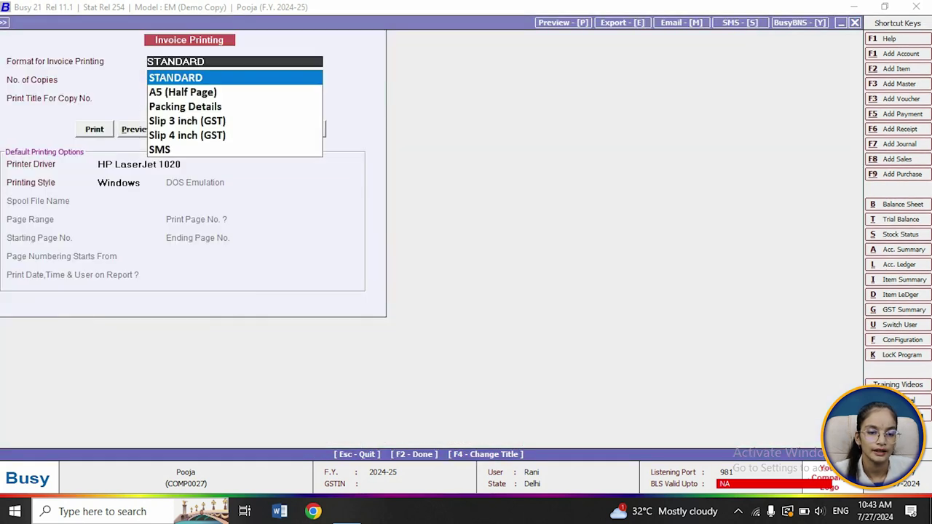
pyautogui.hotkey('alt', 'p')
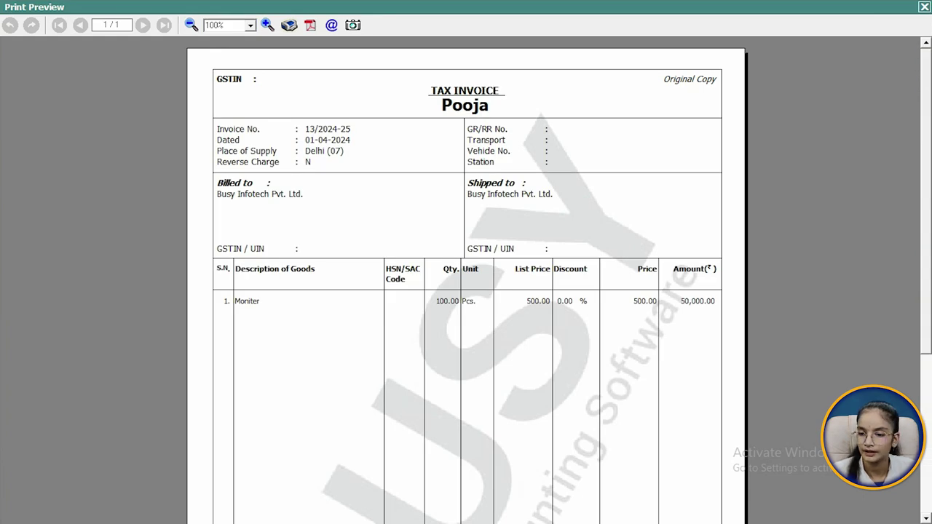
pyautogui.scroll(-5, 466, 280)
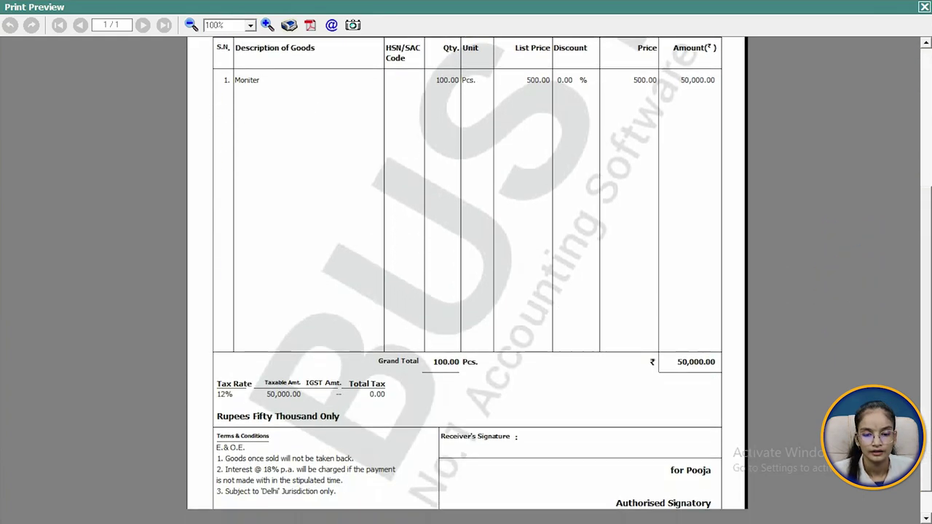
pyautogui.scroll(1, 466, 280)
pyautogui.scroll(-1, 466, 291)
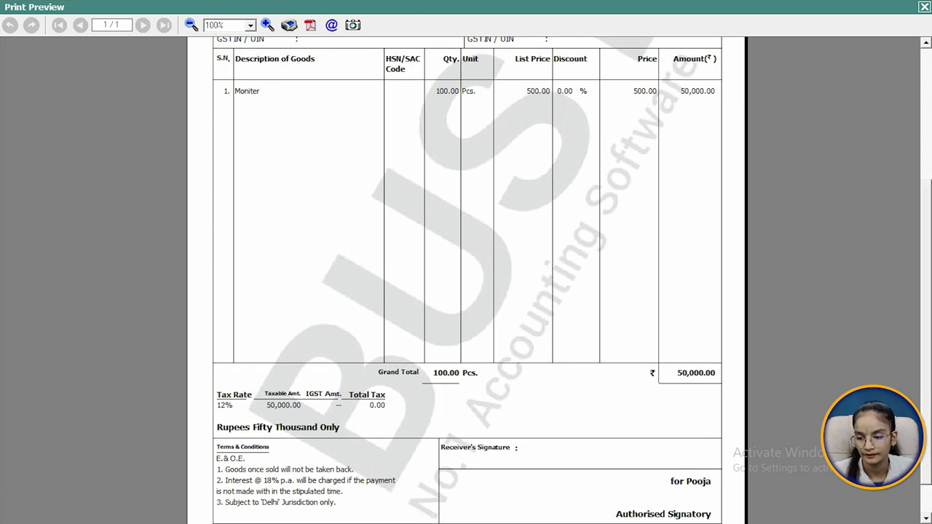
pyautogui.scroll(5, 466, 280)
pyautogui.scroll(-5, 466, 279)
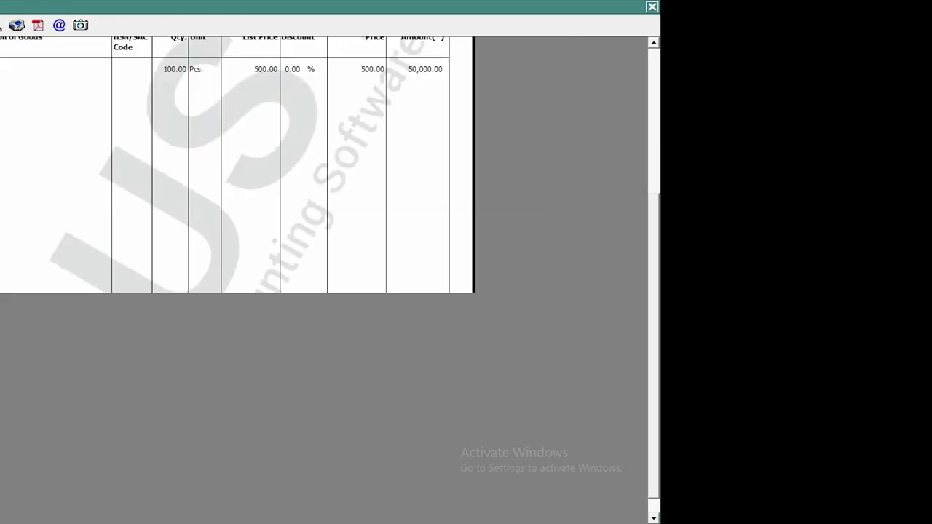